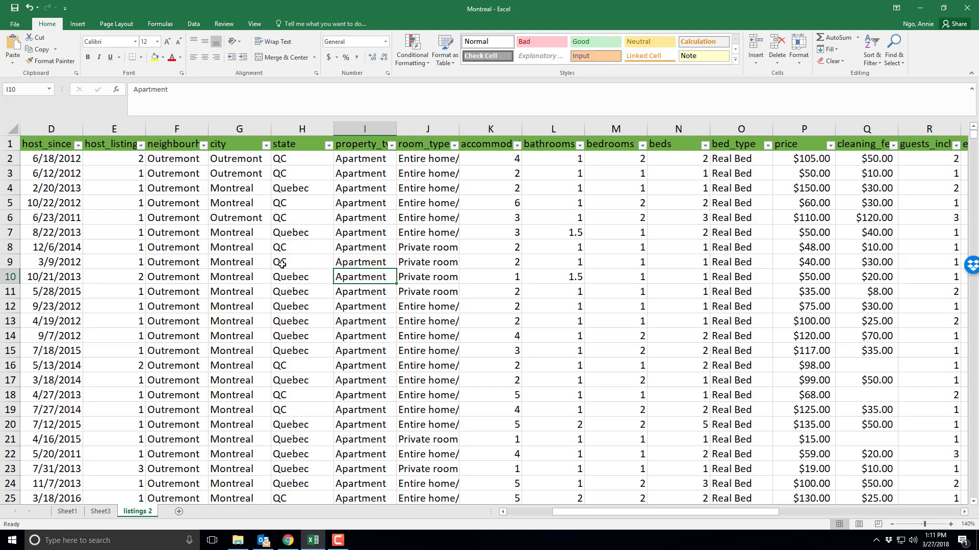
Select the whole listings sheet and insert PivotTable1 on a new worksheet, Sheet2.
{"action": "left_click", "coordinate": [14, 128]}
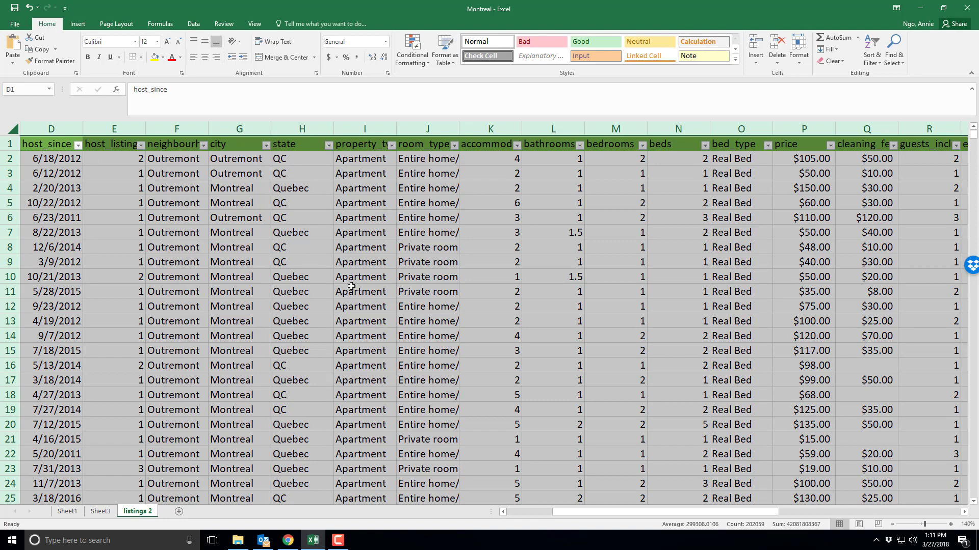
{"action": "left_click", "coordinate": [79, 24]}
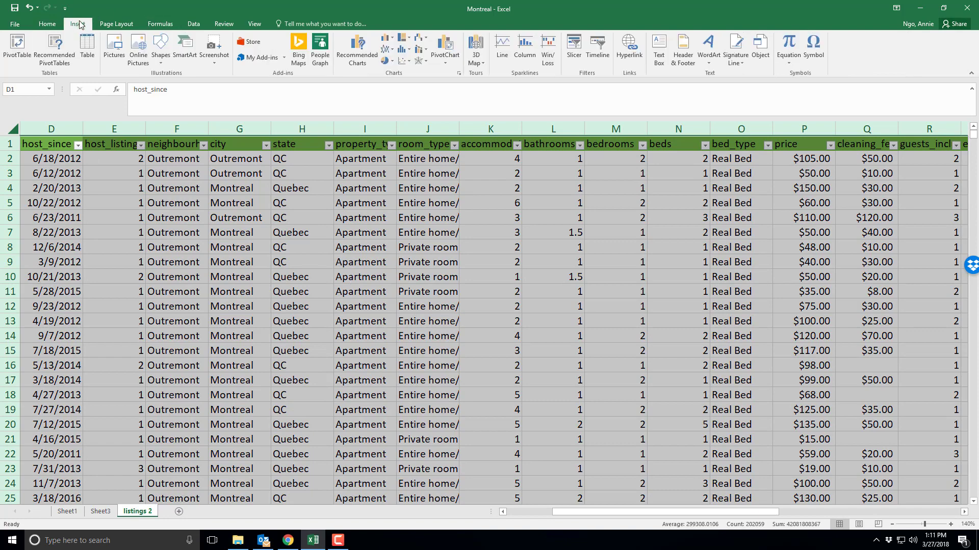
{"action": "left_click", "coordinate": [16, 47]}
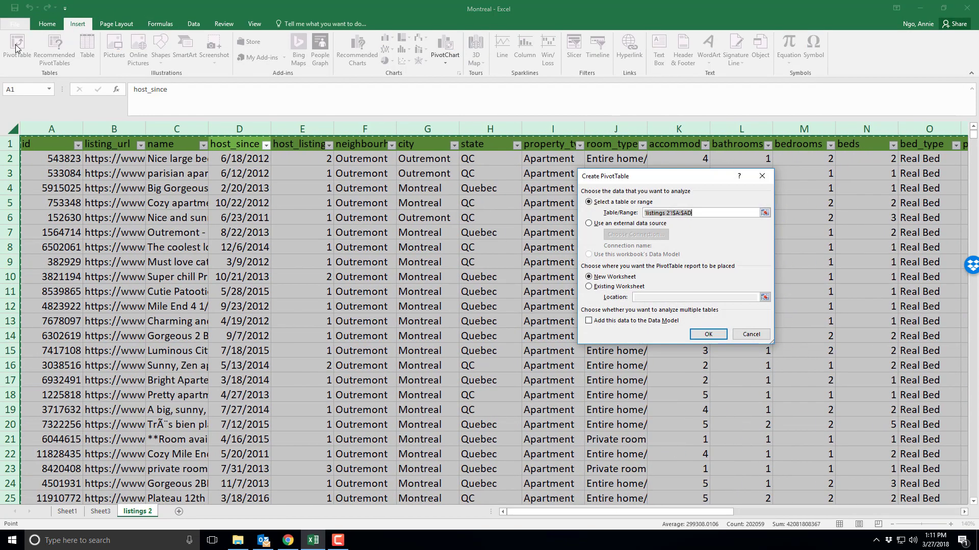
{"action": "left_click", "coordinate": [705, 335]}
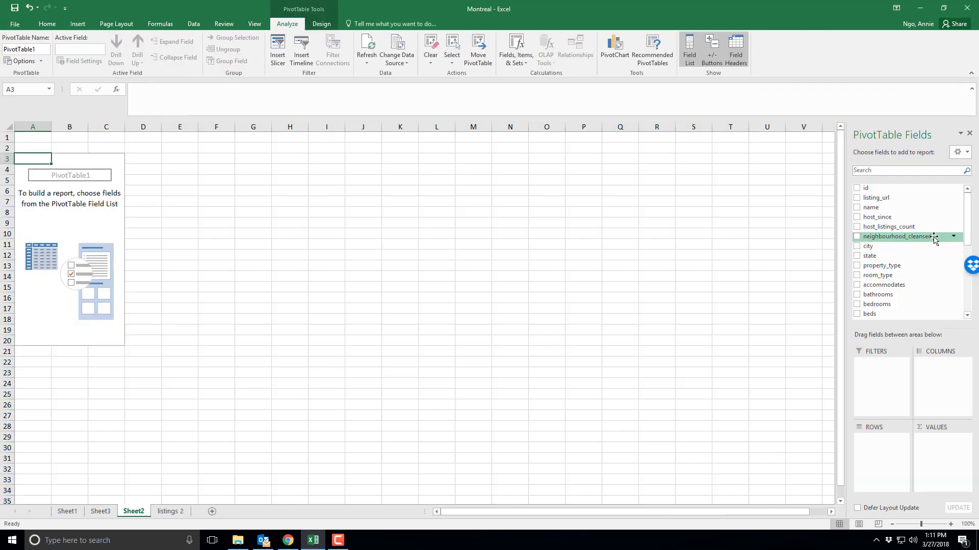
Select columns F to Q of listings 2 and insert PivotTable2 on a new worksheet.
{"action": "left_click", "coordinate": [171, 513]}
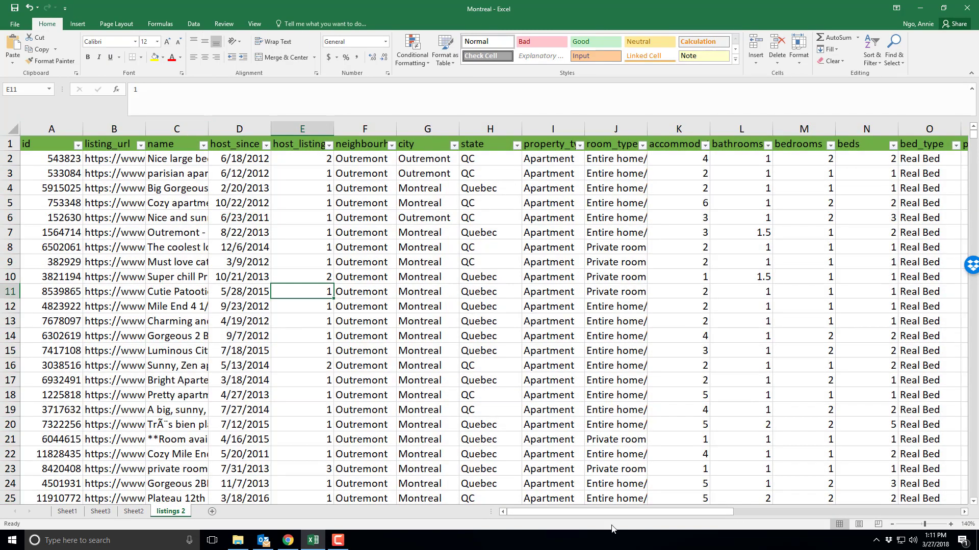
{"action": "left_click_drag", "start_coordinate": [646, 509], "coordinate": [719, 513]}
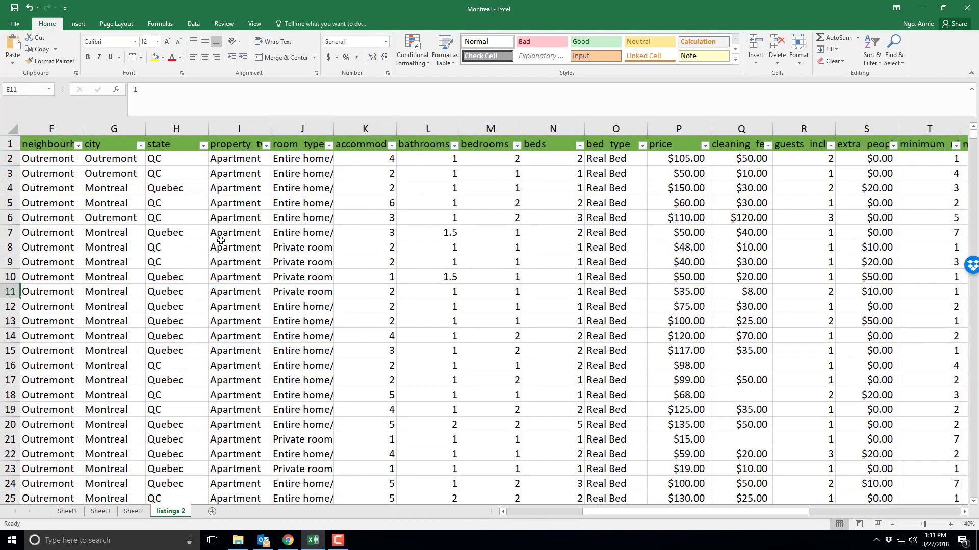
{"action": "left_click", "coordinate": [53, 125]}
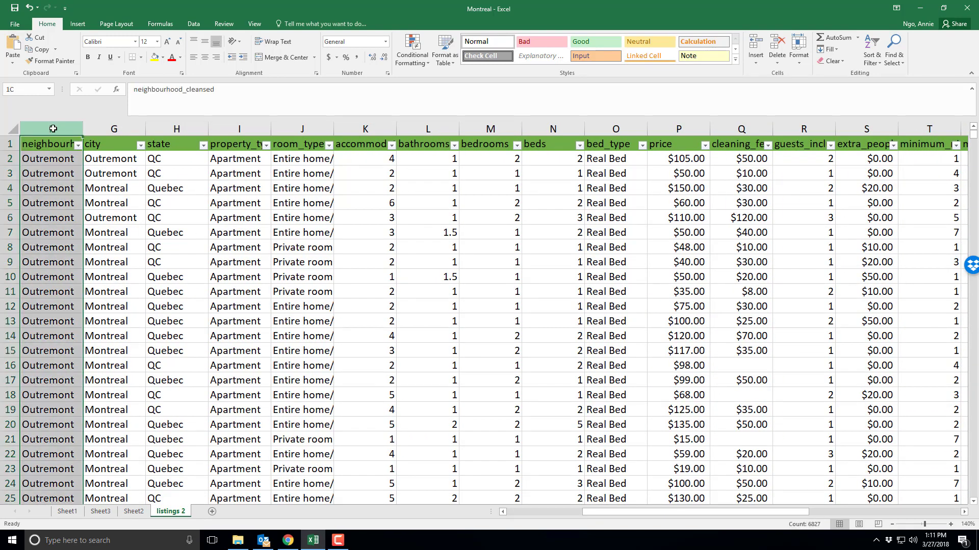
{"action": "left_click_drag", "start_coordinate": [53, 128], "coordinate": [712, 236]}
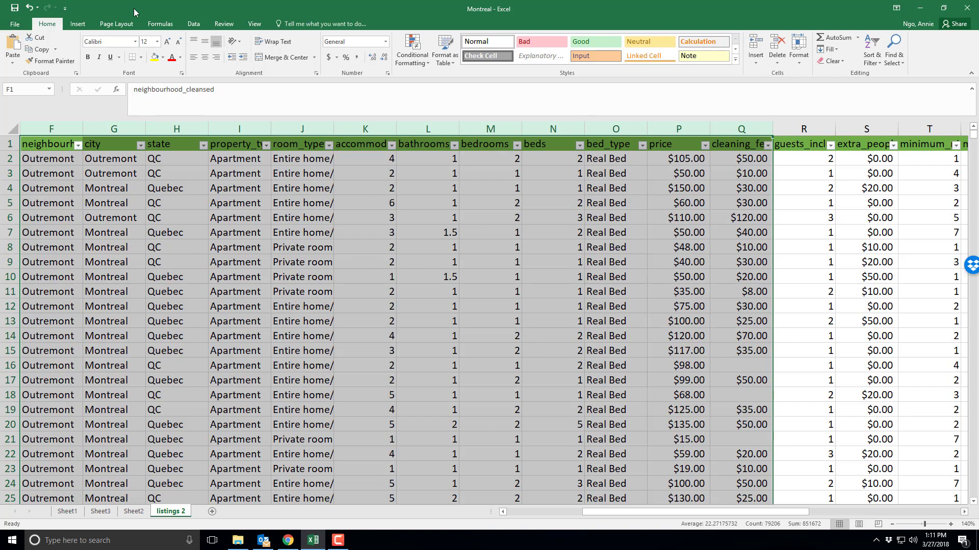
{"action": "left_click", "coordinate": [78, 24]}
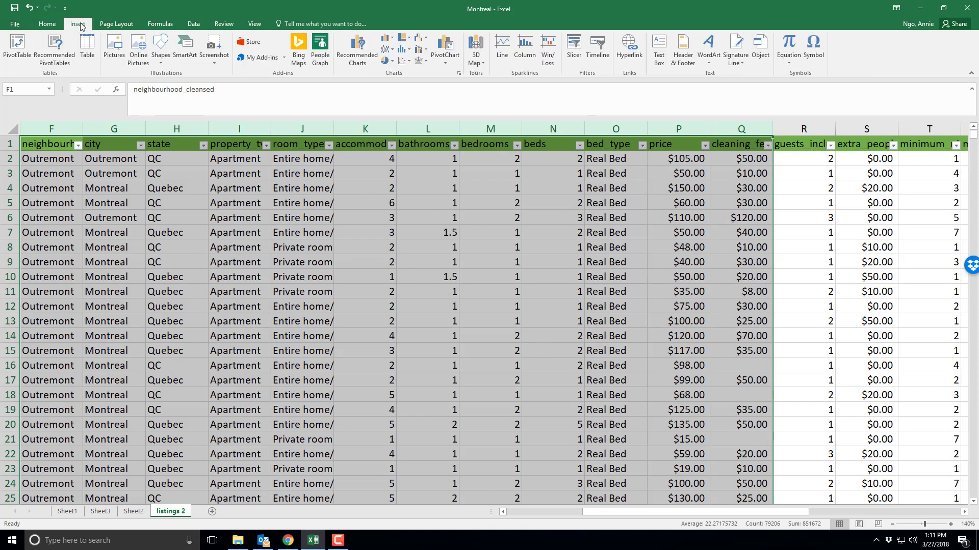
{"action": "left_click", "coordinate": [21, 53]}
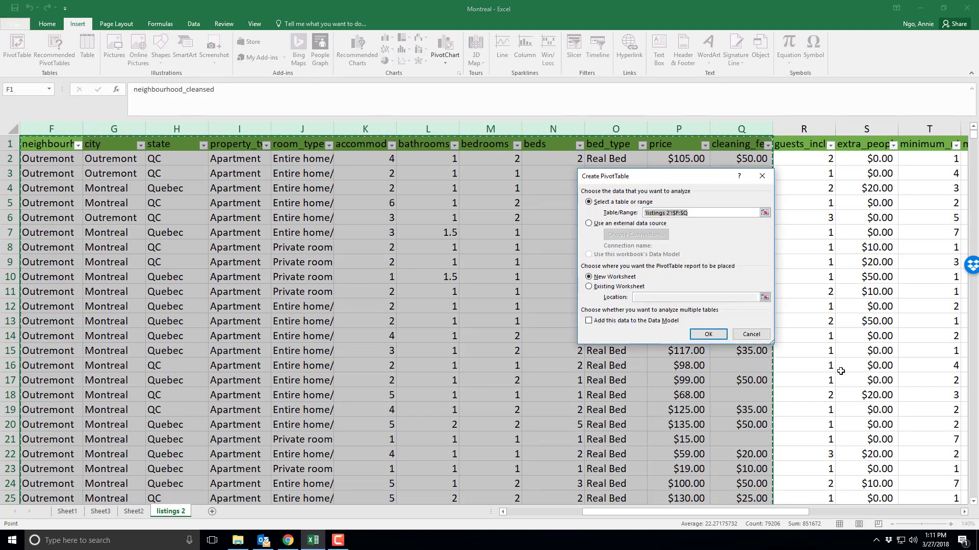
{"action": "left_click", "coordinate": [708, 335]}
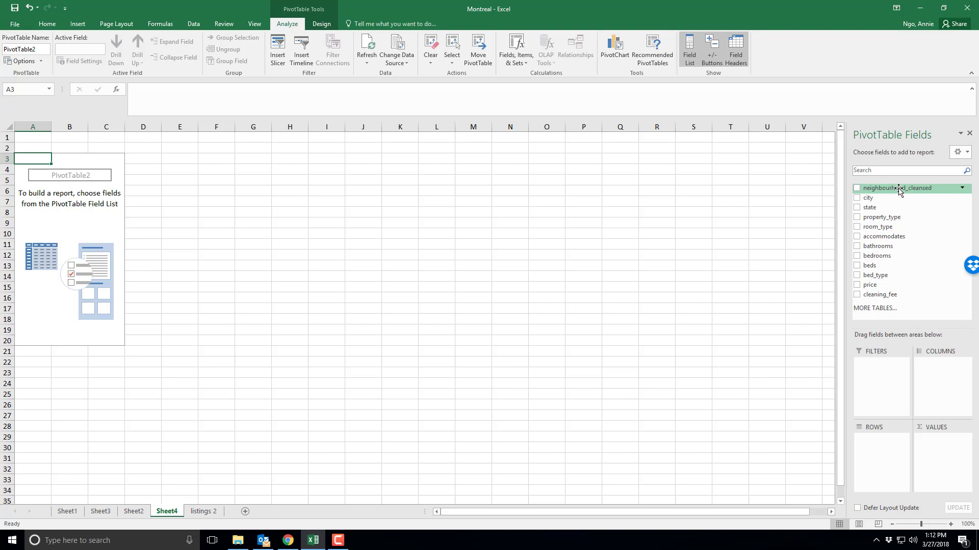
Put neighbourhood_cleansed in Rows so Ahuntsic-Cartierville through Westmount each get a row.
{"action": "left_click_drag", "start_coordinate": [899, 190], "coordinate": [869, 467]}
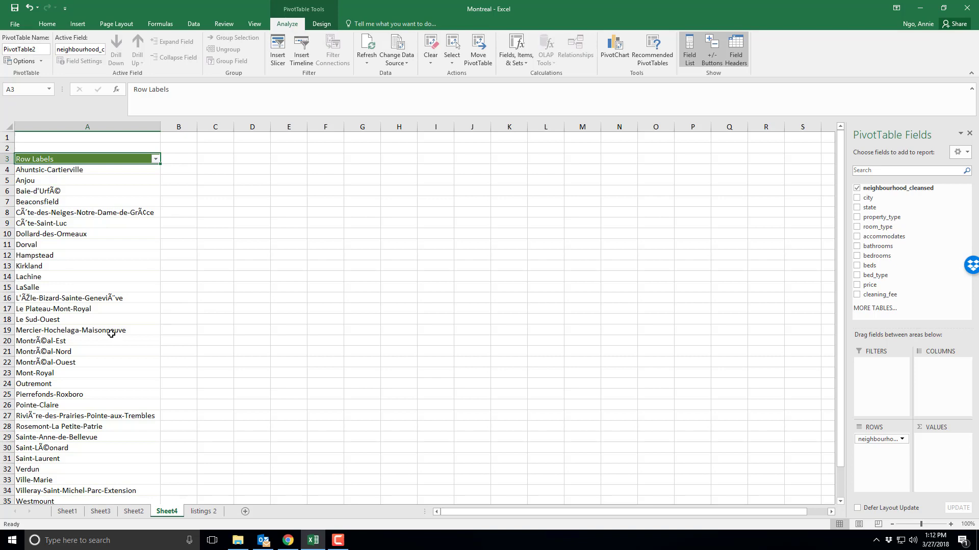
{"action": "scroll", "coordinate": [111, 334], "scroll_direction": "down", "scroll_amount": 3}
{"action": "scroll", "coordinate": [112, 334], "scroll_direction": "up", "scroll_amount": 1}
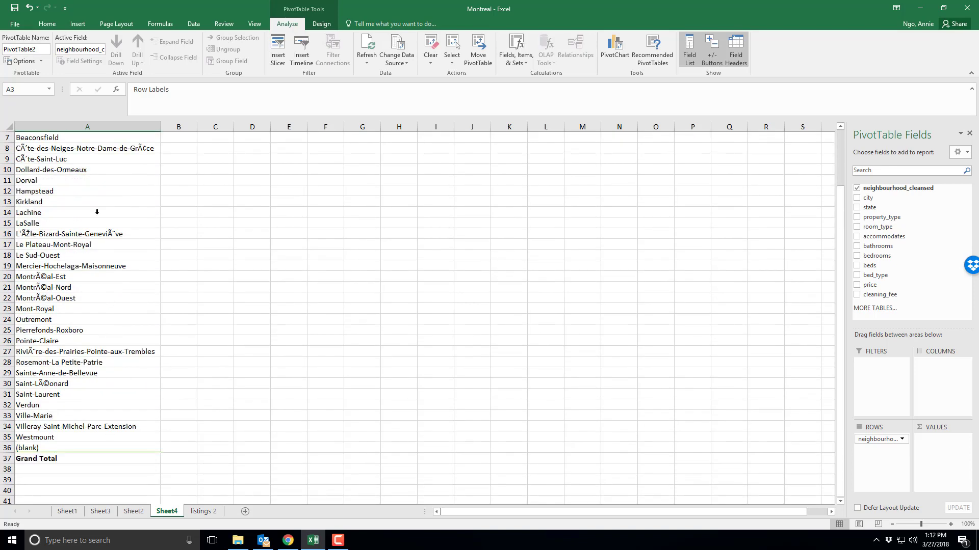
{"action": "scroll", "coordinate": [127, 300], "scroll_direction": "up", "scroll_amount": 2}
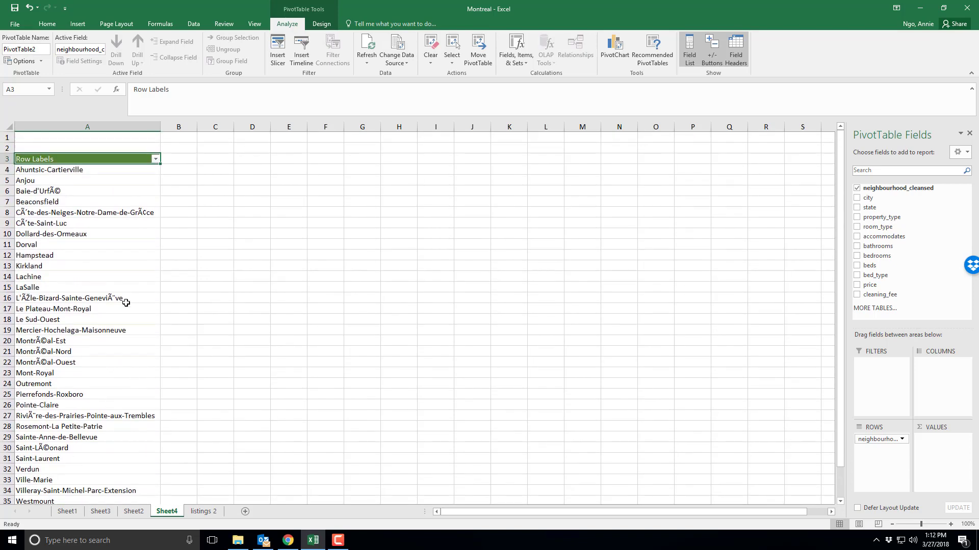
{"action": "scroll", "coordinate": [126, 303], "scroll_direction": "down", "scroll_amount": 1}
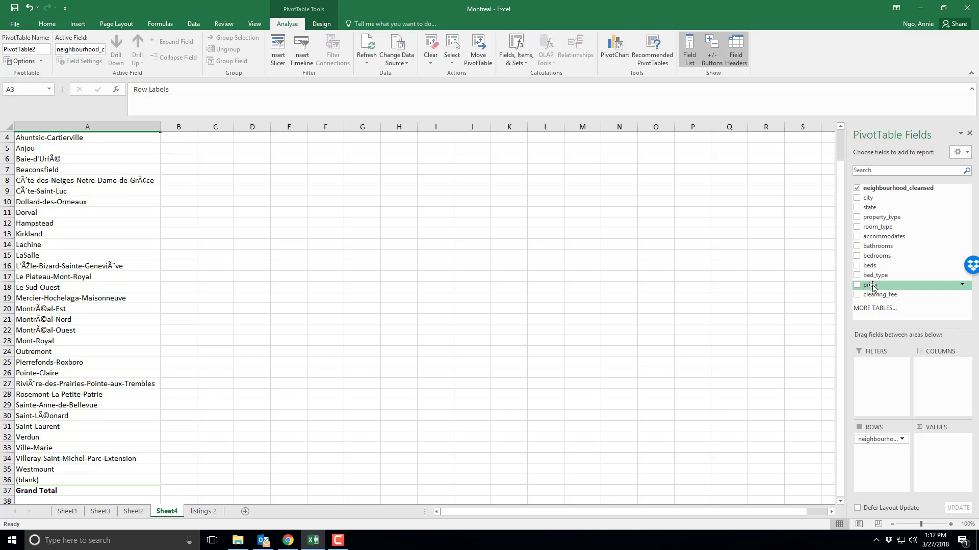
Add price to Values and summarize it as Average of price per neighbourhood.
{"action": "left_click_drag", "start_coordinate": [873, 287], "coordinate": [941, 465]}
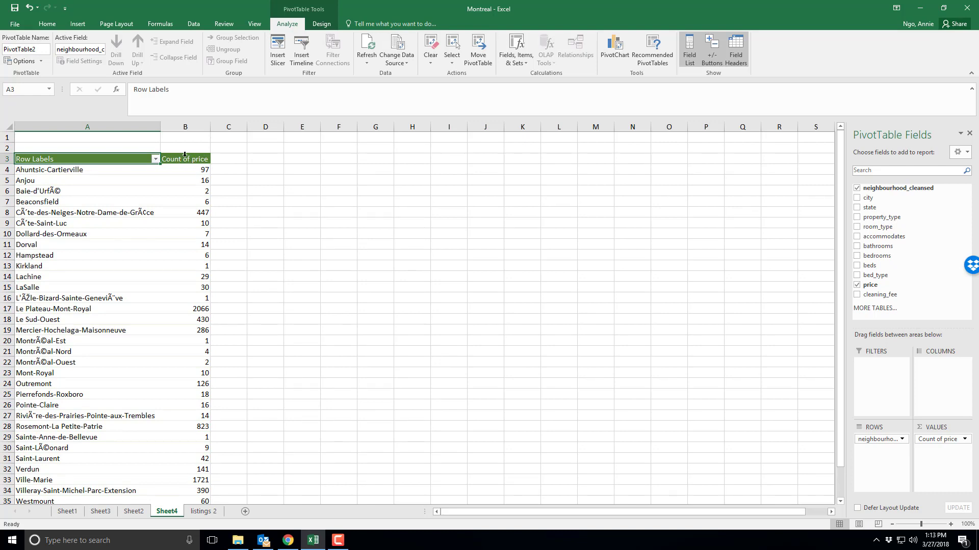
{"action": "double_click", "coordinate": [190, 160]}
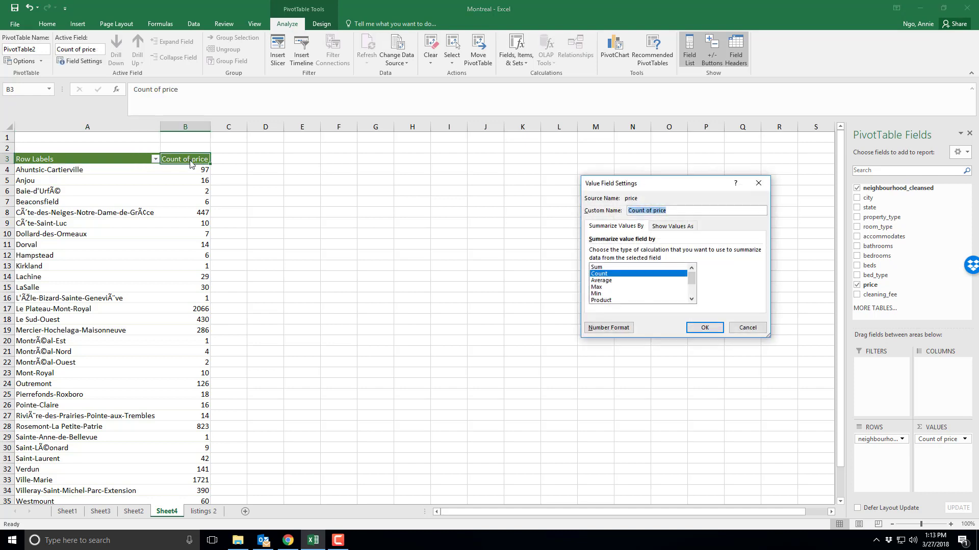
{"action": "left_click_drag", "start_coordinate": [669, 190], "coordinate": [354, 173]}
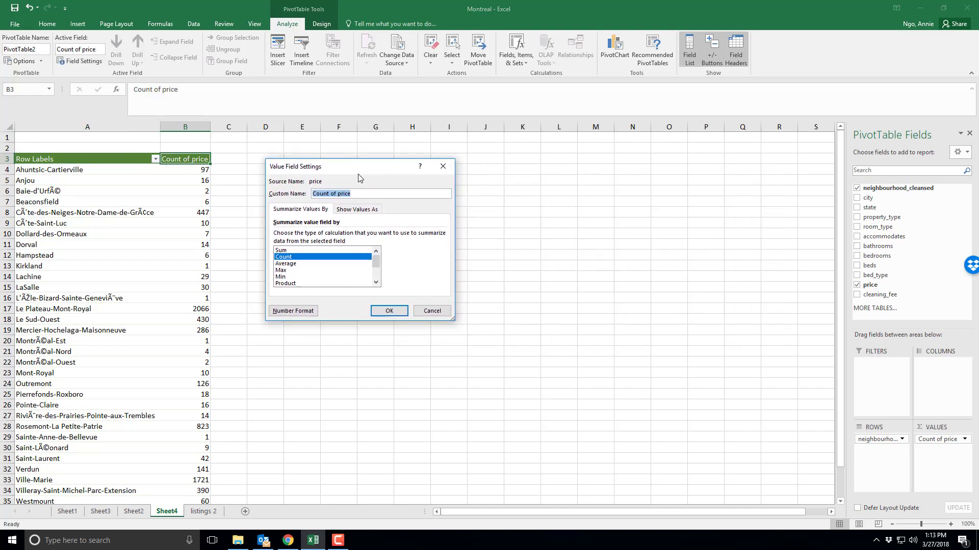
{"action": "left_click", "coordinate": [287, 264]}
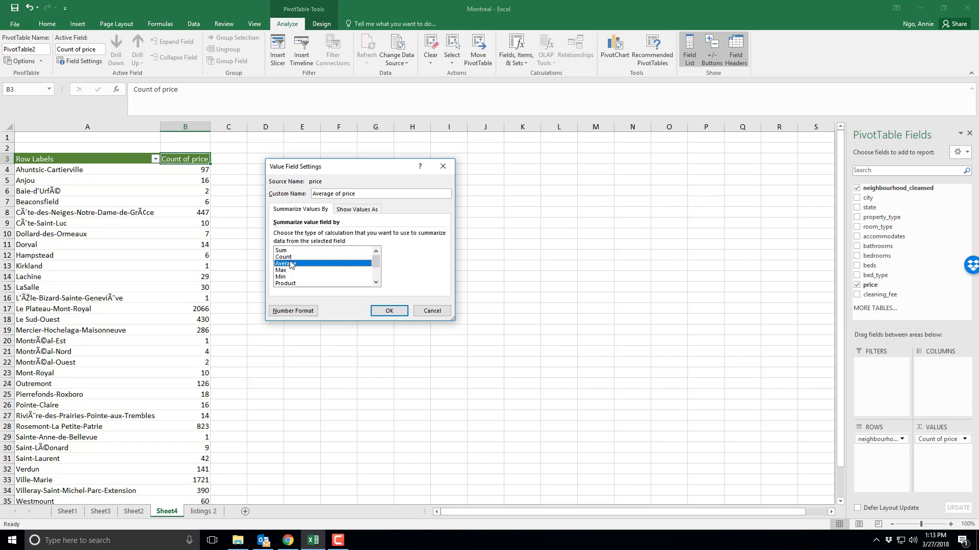
{"action": "left_click", "coordinate": [392, 312]}
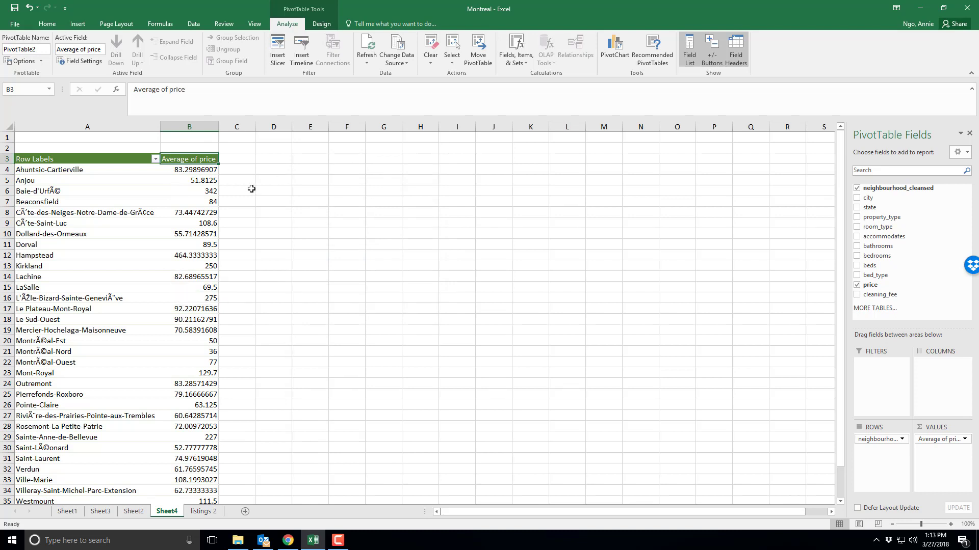
Format column B in accounting dollars (e.g. $83.30) and autofit its width.
{"action": "left_click", "coordinate": [192, 126]}
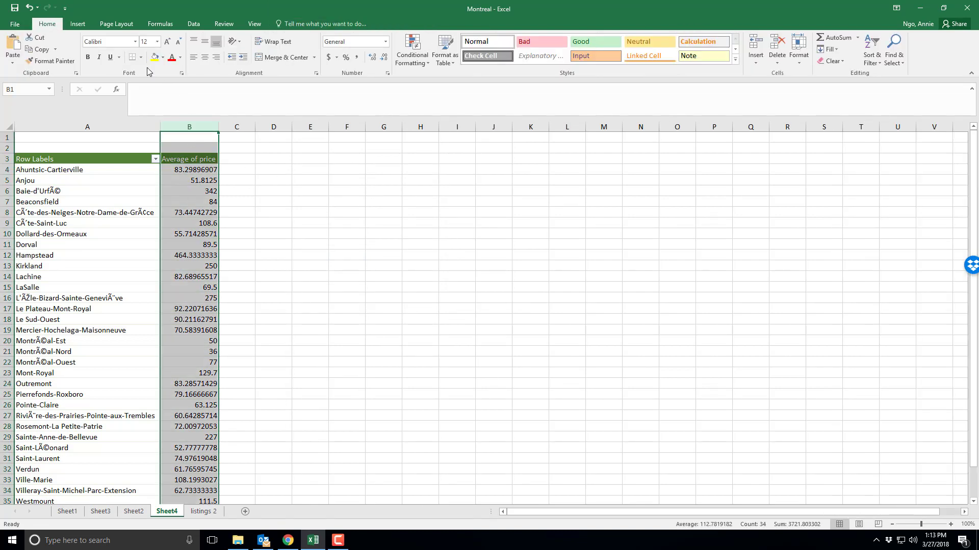
{"action": "left_click", "coordinate": [329, 57]}
{"action": "left_click", "coordinate": [274, 265]}
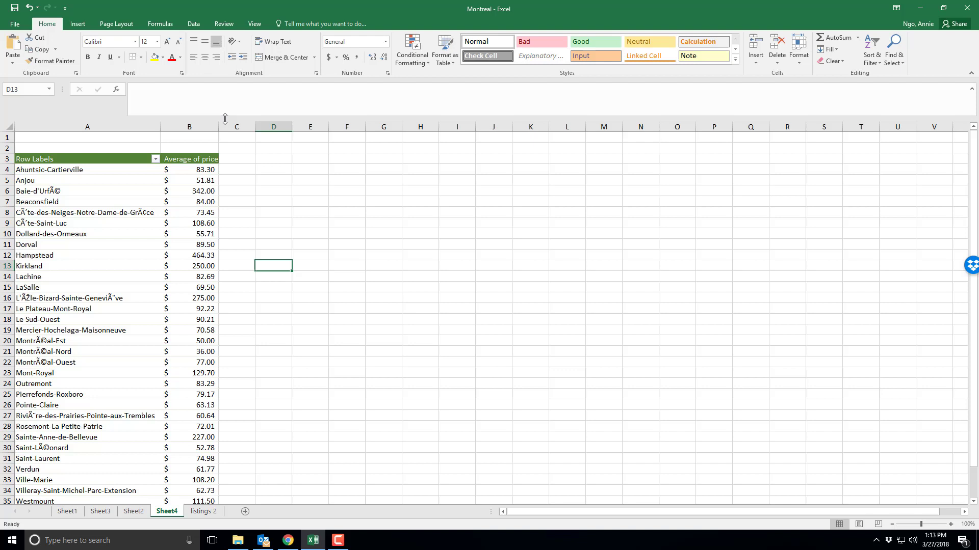
{"action": "double_click", "coordinate": [219, 127]}
{"action": "left_click", "coordinate": [334, 267]}
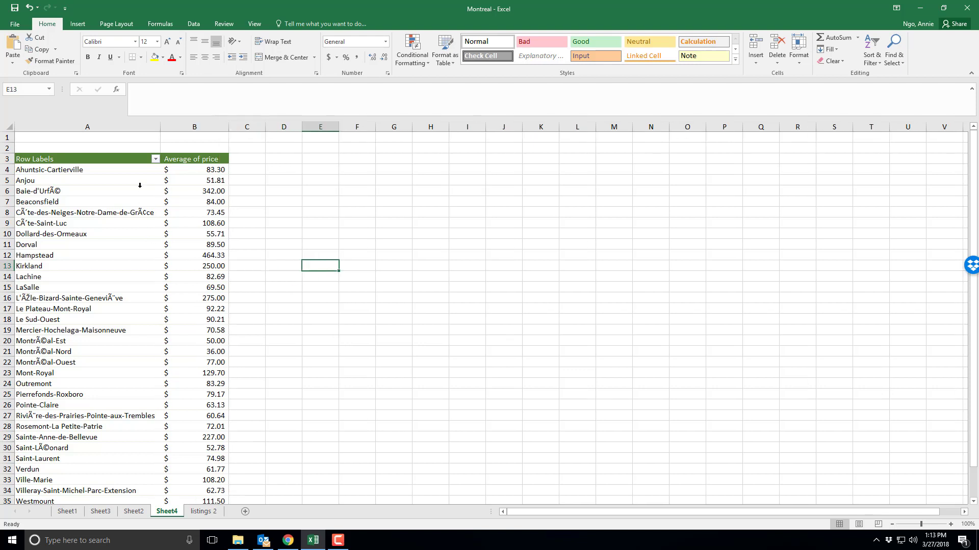
{"action": "scroll", "coordinate": [121, 194], "scroll_direction": "down", "scroll_amount": 1}
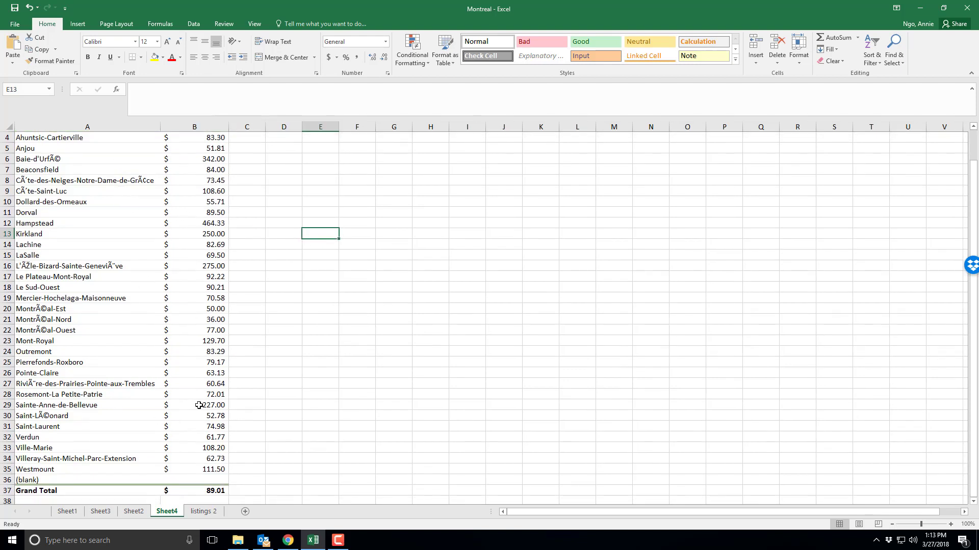
{"action": "scroll", "coordinate": [238, 397], "scroll_direction": "up", "scroll_amount": 1}
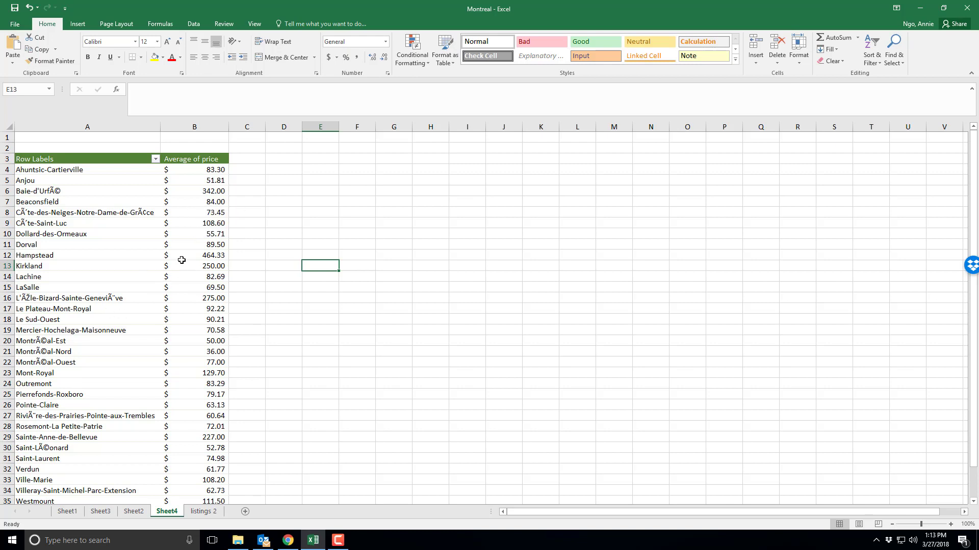
Add beds to Values summarized as Average of beds, e.g. 1.979381443 for Ahuntsic-Cartierville.
{"action": "left_click", "coordinate": [188, 225]}
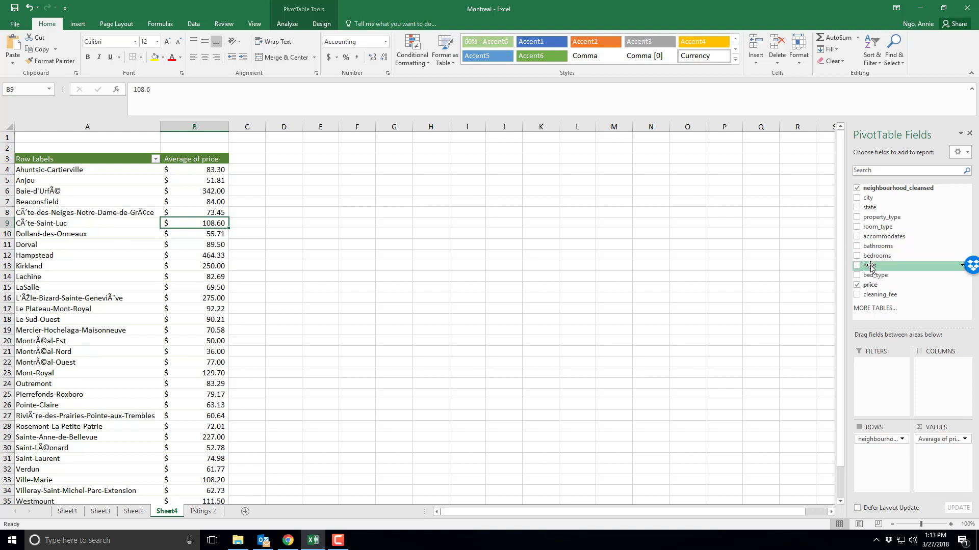
{"action": "left_click_drag", "start_coordinate": [872, 267], "coordinate": [944, 465]}
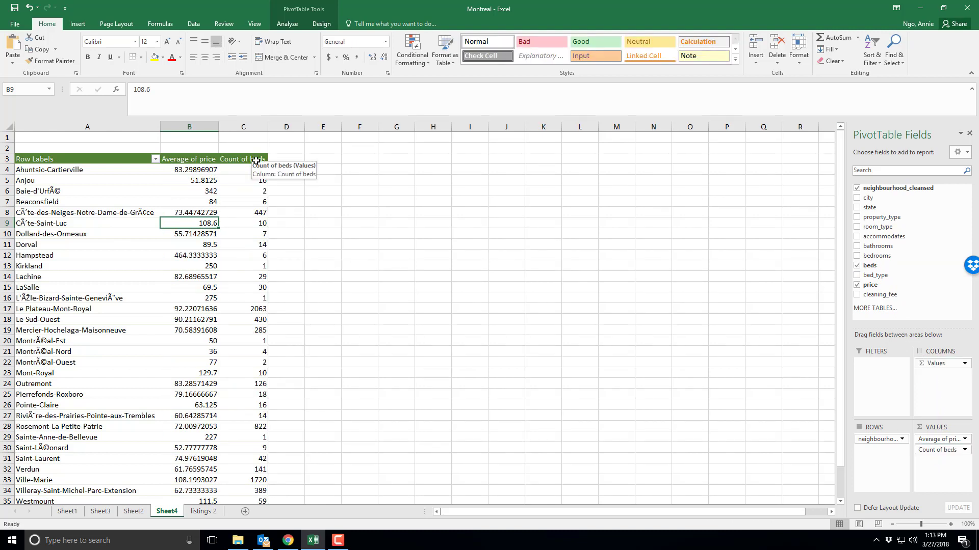
{"action": "double_click", "coordinate": [252, 159]}
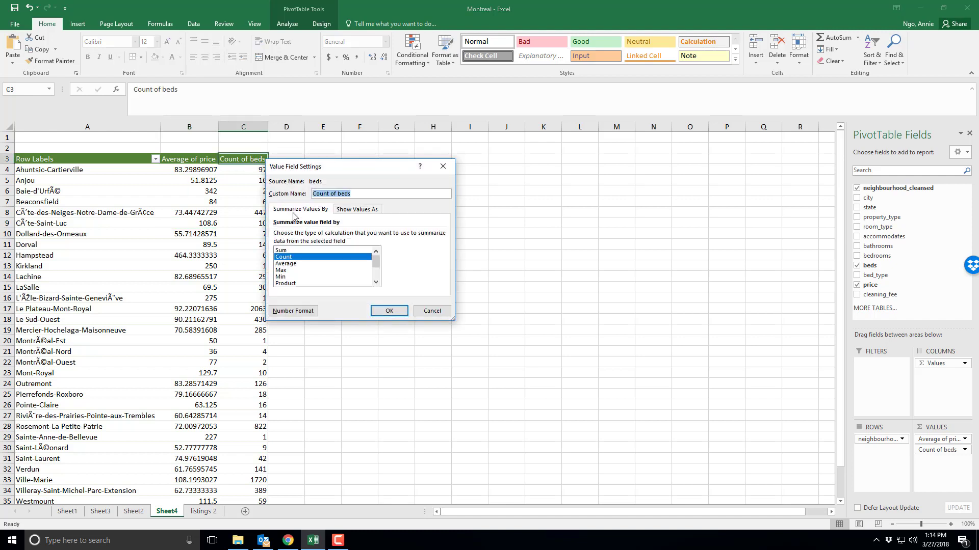
{"action": "left_click", "coordinate": [299, 265]}
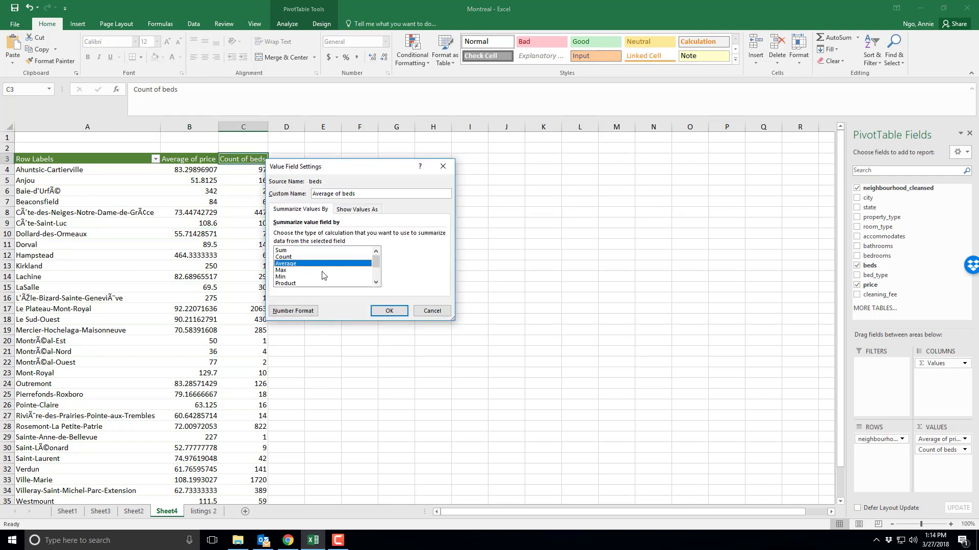
{"action": "left_click", "coordinate": [390, 312]}
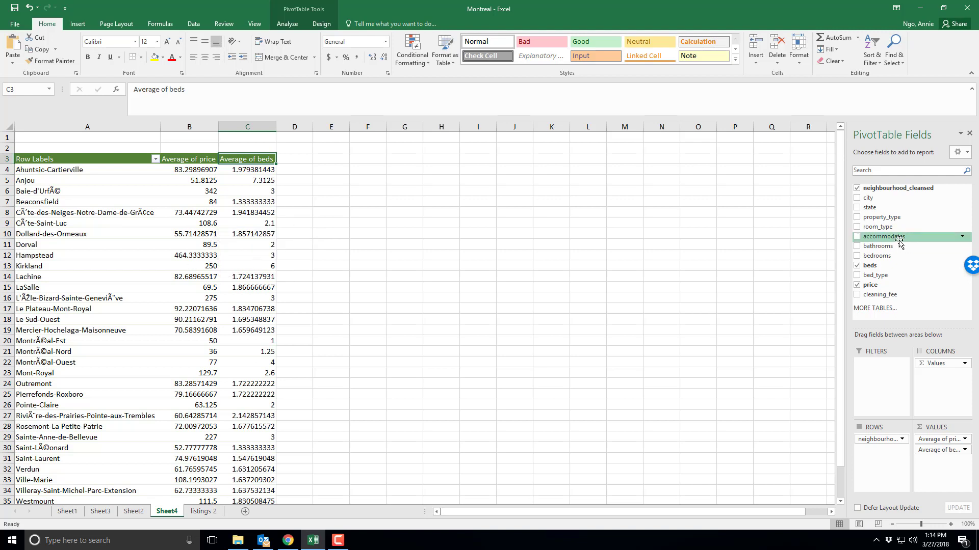
Add Average of accommodates to Values, then select the beds and accommodates averages.
{"action": "left_click_drag", "start_coordinate": [891, 238], "coordinate": [947, 477]}
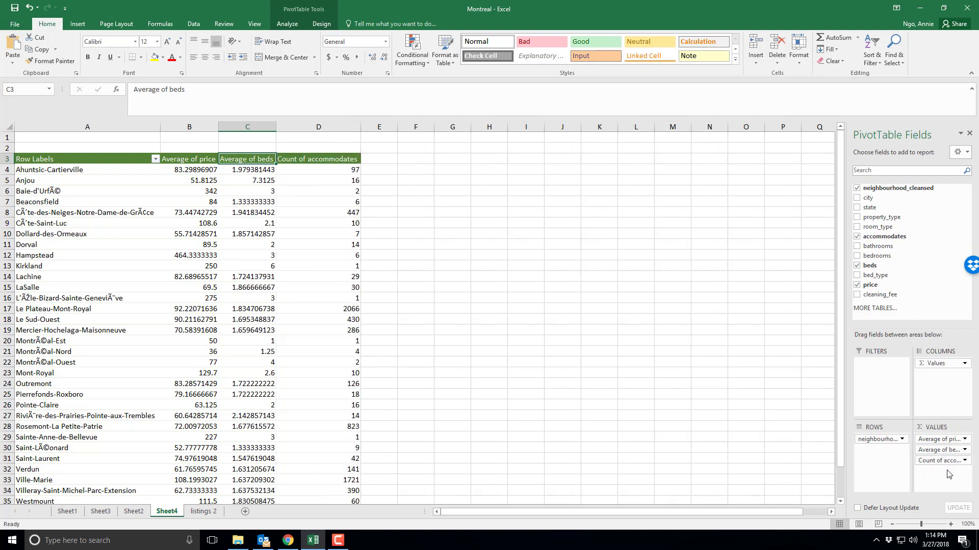
{"action": "double_click", "coordinate": [327, 159]}
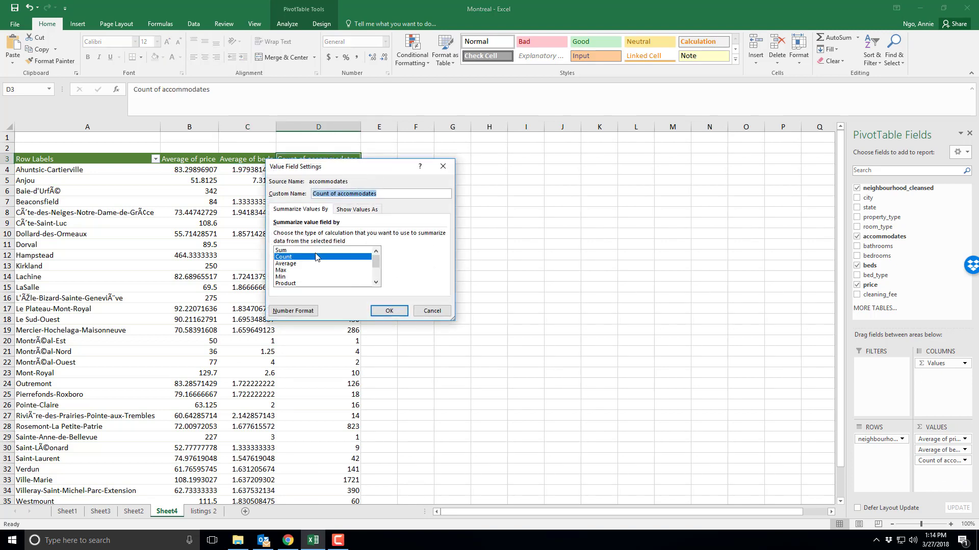
{"action": "left_click", "coordinate": [304, 265]}
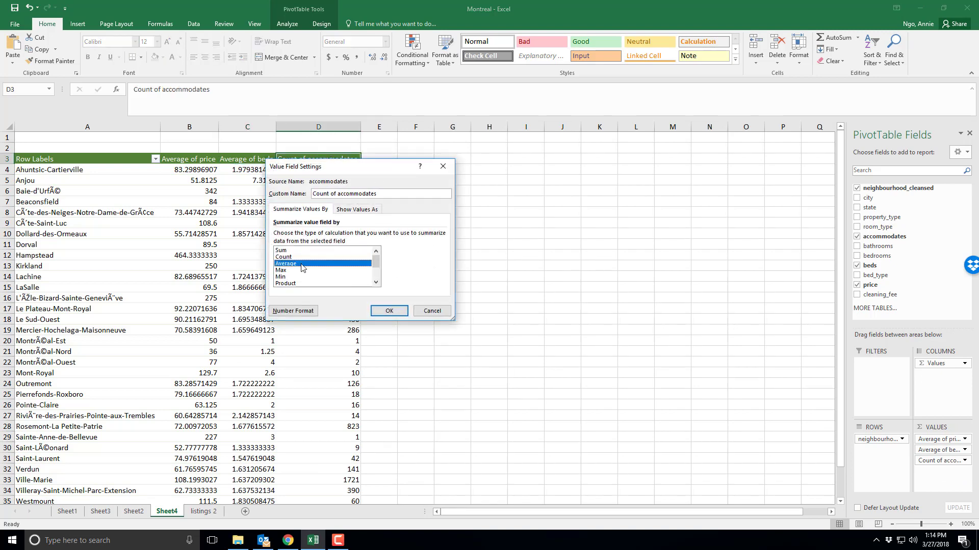
{"action": "left_click", "coordinate": [389, 311]}
{"action": "left_click", "coordinate": [386, 309]}
{"action": "left_click_drag", "start_coordinate": [247, 170], "coordinate": [327, 472]}
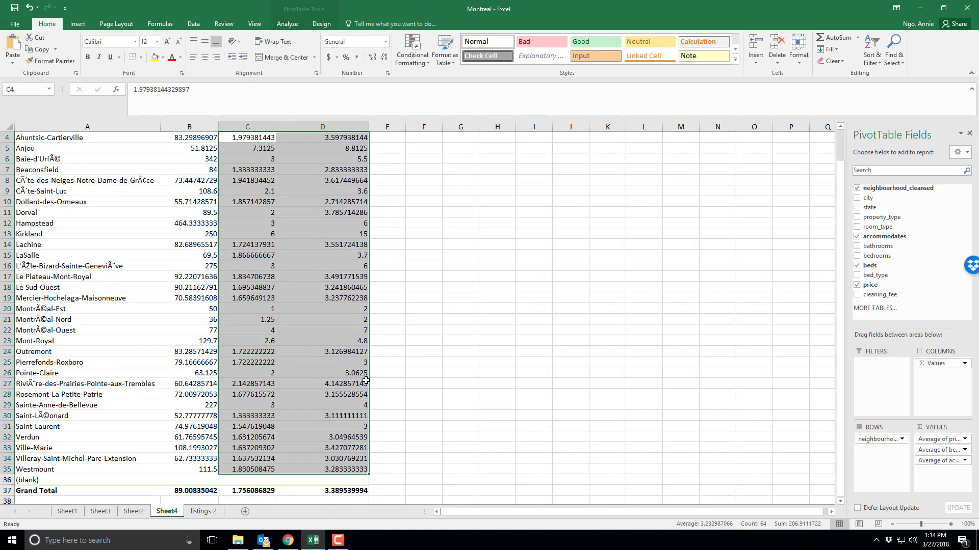
Round the beds and accommodates averages to one decimal place (2.0, 3.6).
{"action": "left_click", "coordinate": [384, 58]}
{"action": "left_click", "coordinate": [384, 59]}
{"action": "left_click", "coordinate": [384, 59]}
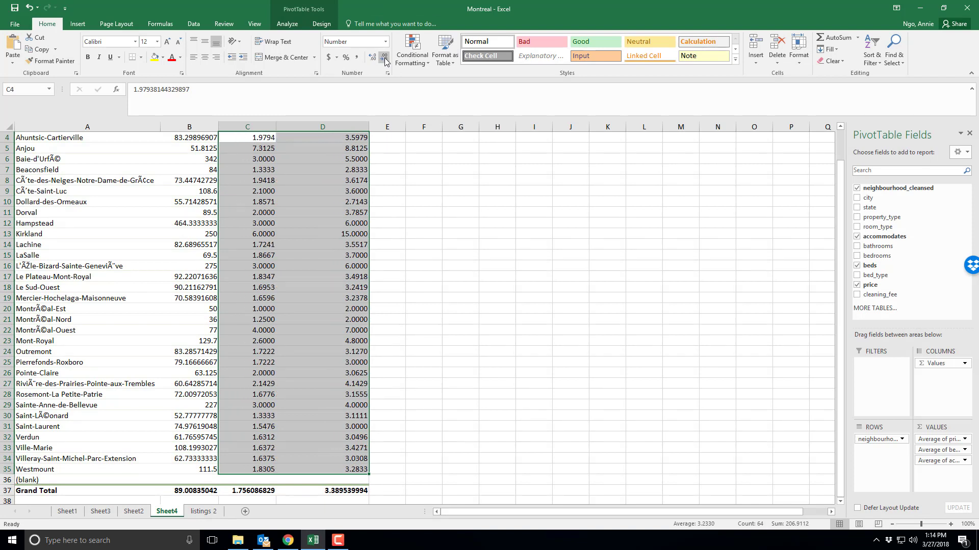
{"action": "left_click", "coordinate": [385, 58]}
{"action": "left_click", "coordinate": [384, 58]}
{"action": "left_click", "coordinate": [385, 58]}
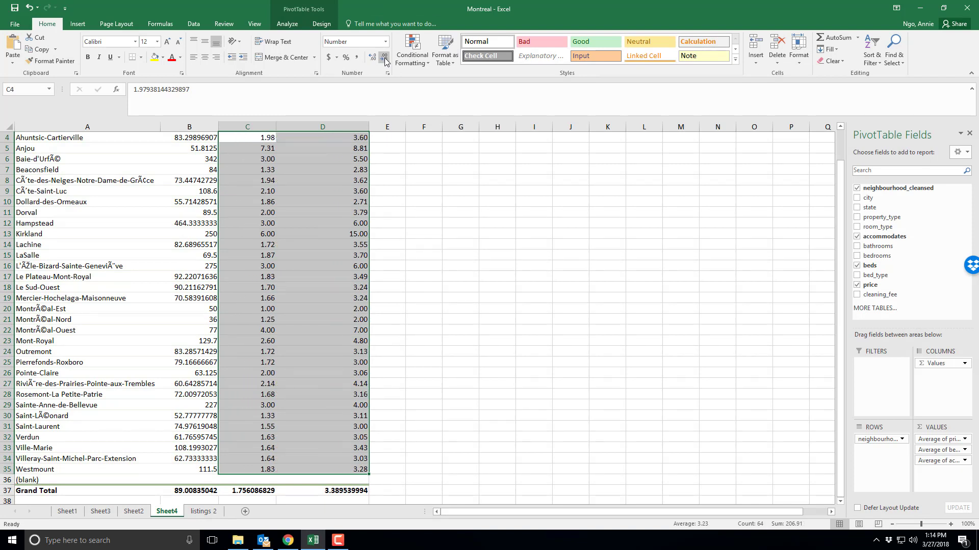
{"action": "left_click", "coordinate": [384, 59]}
{"action": "scroll", "coordinate": [414, 198], "scroll_direction": "up", "scroll_amount": 1}
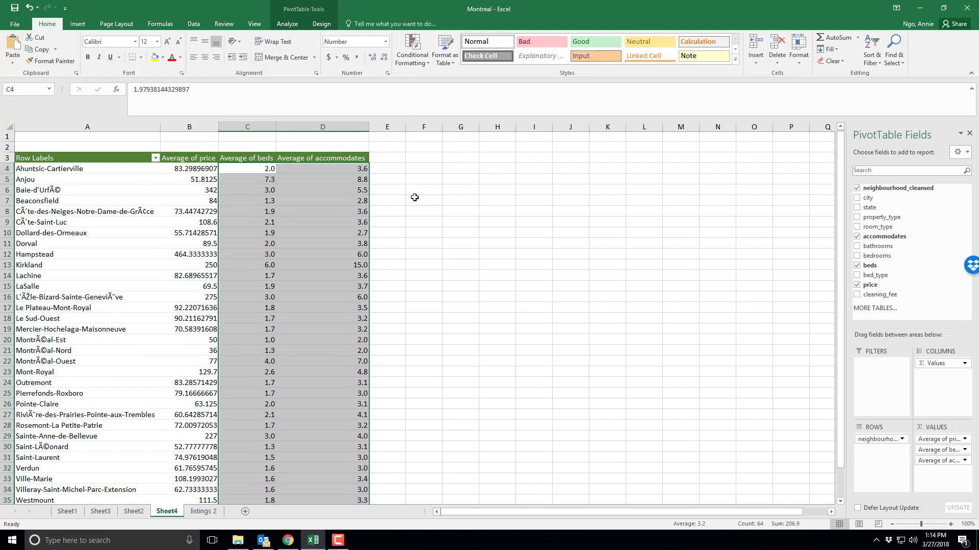
{"action": "left_click", "coordinate": [420, 200]}
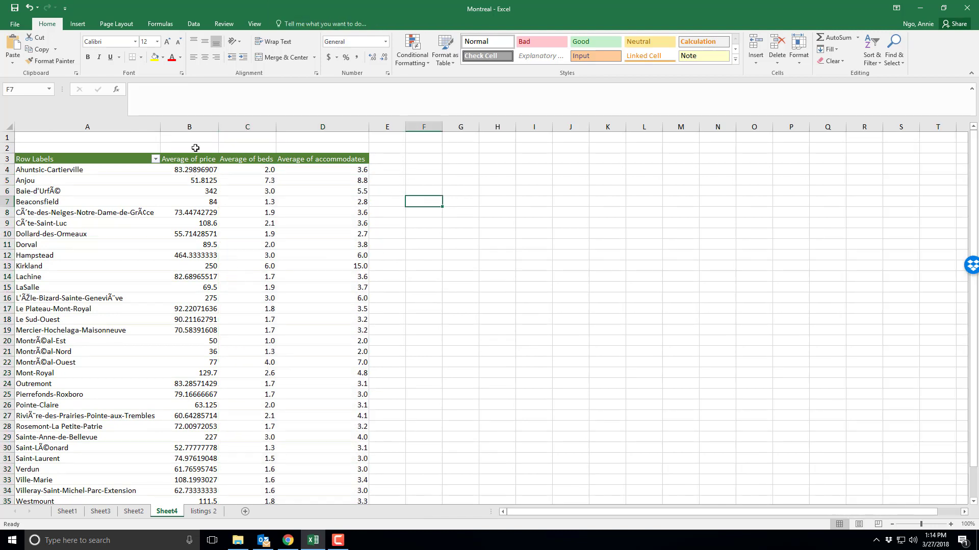
Reapply accounting dollar format to the average prices in column B.
{"action": "left_click", "coordinate": [193, 127]}
{"action": "left_click", "coordinate": [334, 57]}
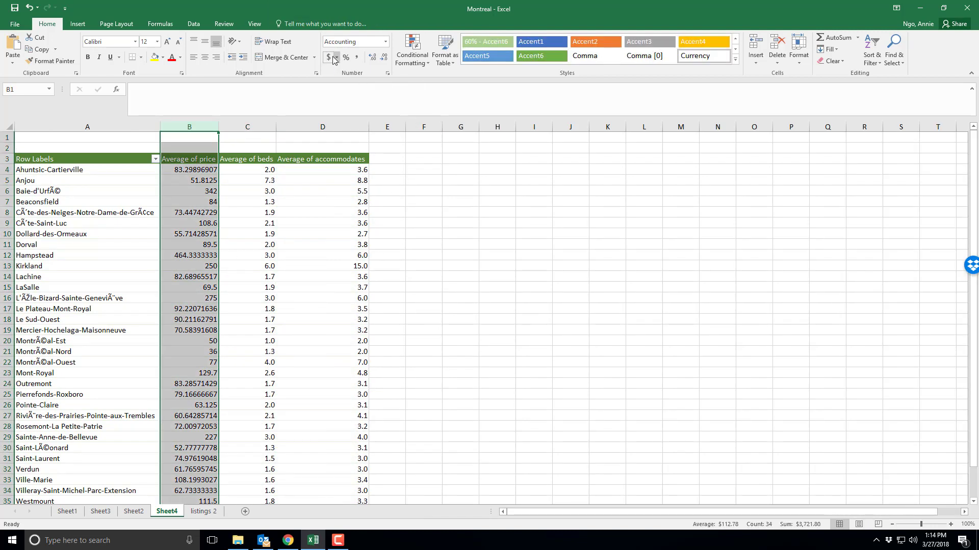
{"action": "left_click", "coordinate": [431, 232]}
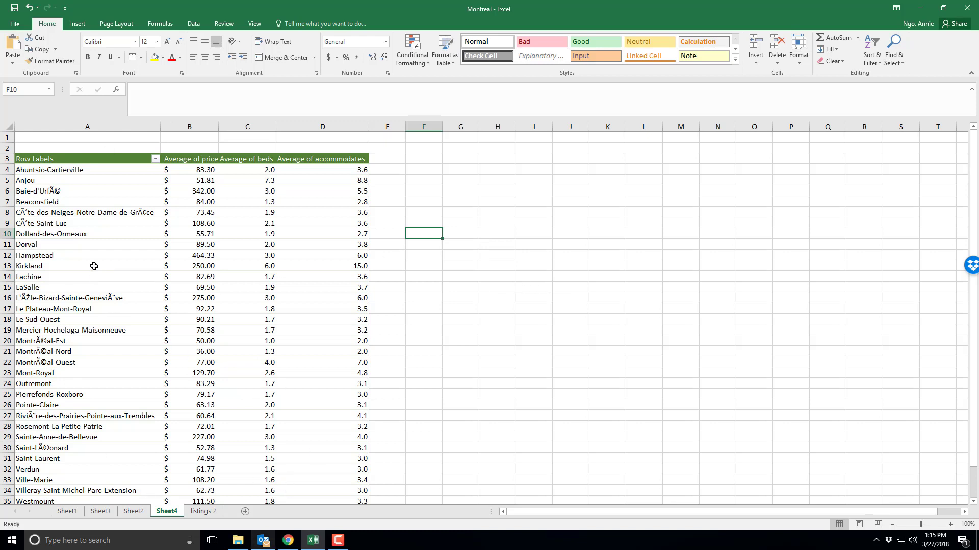
Fill the Hampstead row (A12:D12) and Verdun row (A32:D32) with yellow.
{"action": "left_click_drag", "start_coordinate": [97, 256], "coordinate": [327, 258]}
{"action": "left_click", "coordinate": [155, 57]}
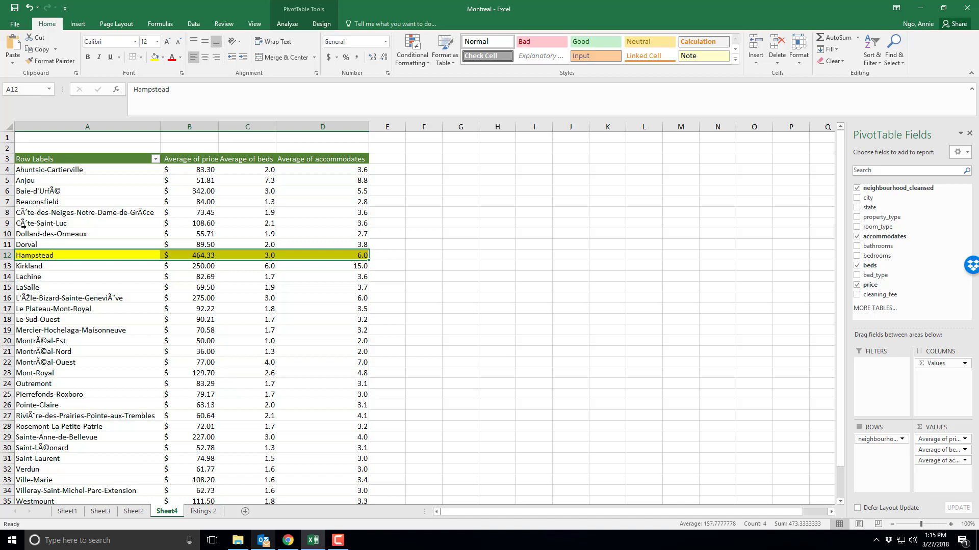
{"action": "left_click_drag", "start_coordinate": [85, 469], "coordinate": [326, 469]}
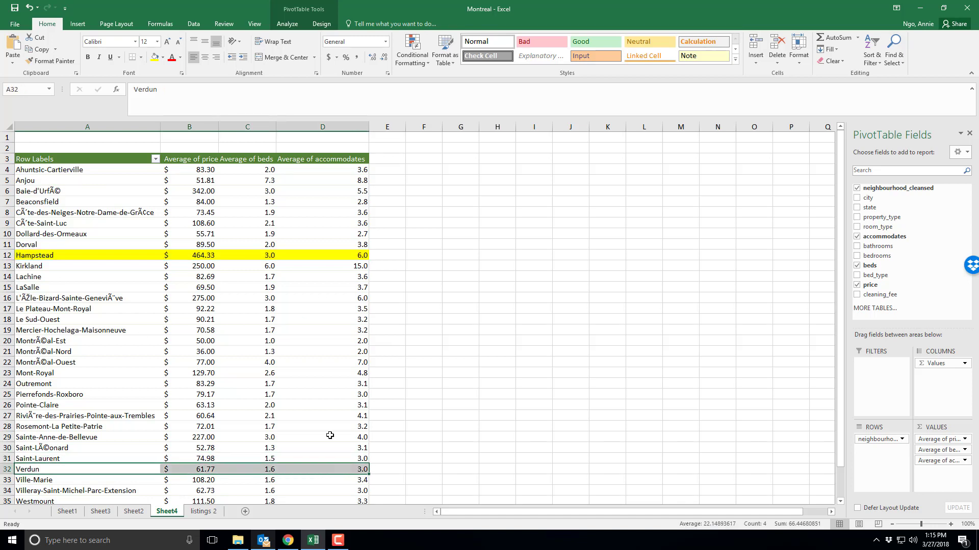
{"action": "left_click", "coordinate": [155, 57]}
{"action": "left_click", "coordinate": [465, 337]}
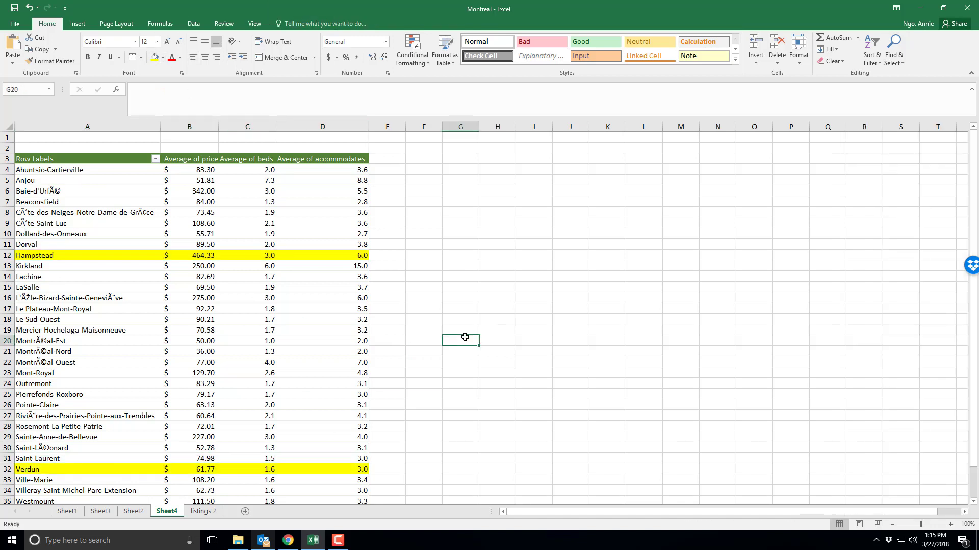